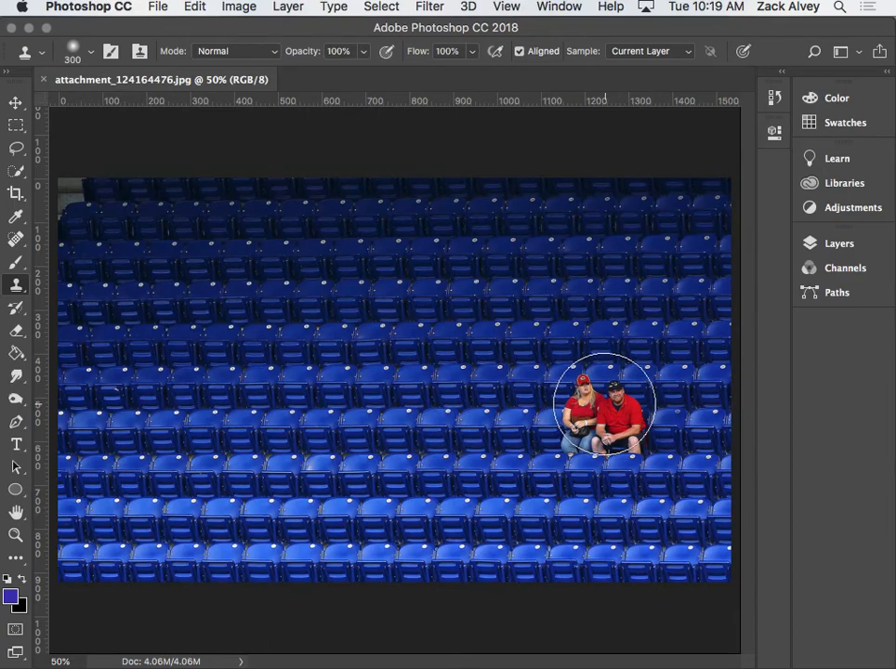
# Step: Try different Clone Stamp brush sizes over the seated couple, from 80 px up to 250 px
pyautogui.press('[')
pyautogui.press('[')
pyautogui.press('[')
pyautogui.press('[')
pyautogui.press('[')
pyautogui.press('[')
pyautogui.press('[')
pyautogui.press('[')
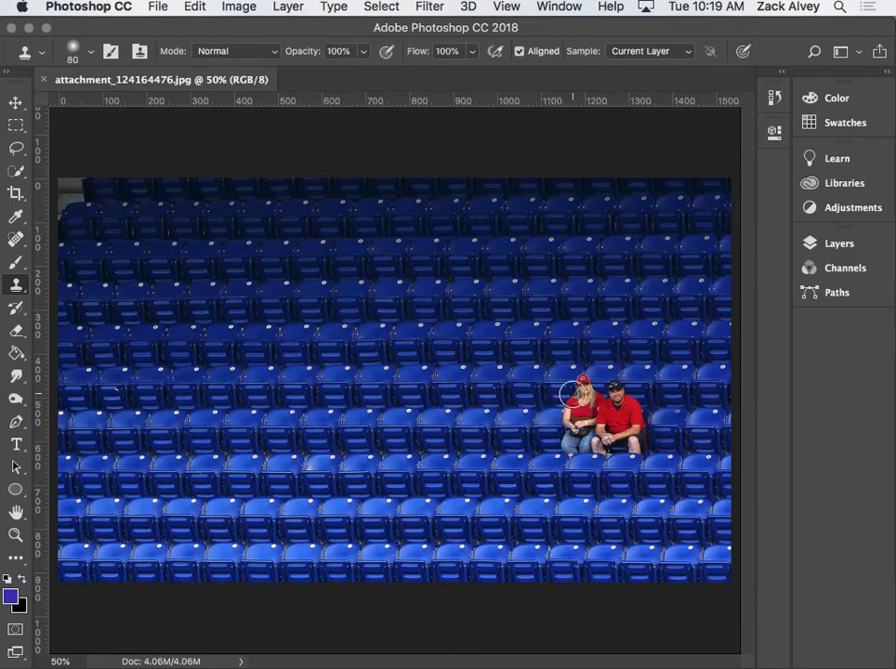
pyautogui.press(']')
pyautogui.press(']')
pyautogui.press(']')
pyautogui.press(']')
pyautogui.press(']')
pyautogui.press(']')
pyautogui.press(']')
pyautogui.press(']')
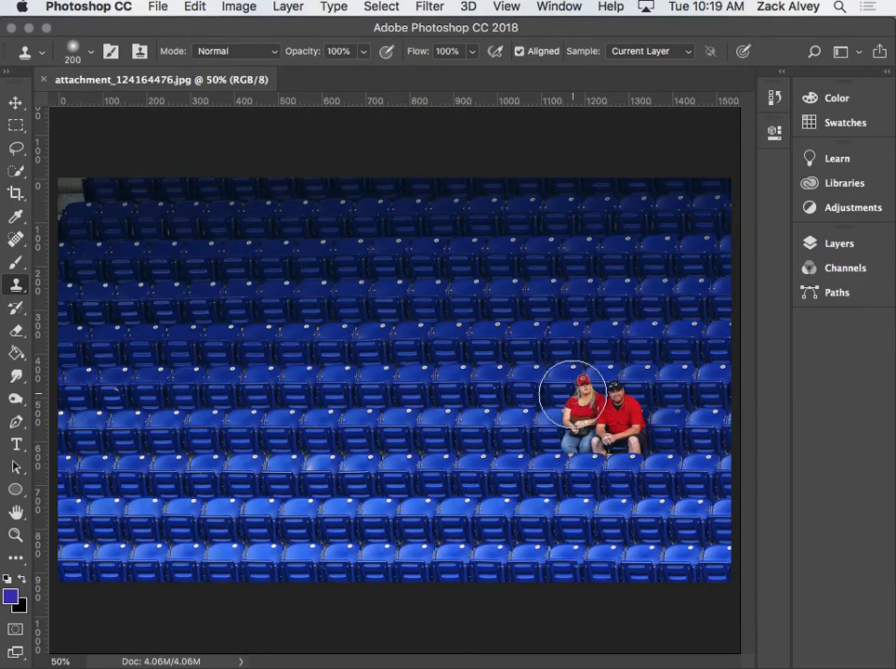
pyautogui.press('[')
pyautogui.press('[')
pyautogui.press('[')
pyautogui.press('[')
pyautogui.press('[')
pyautogui.press(']')
pyautogui.press(']')
pyautogui.press(']')
pyautogui.press(']')
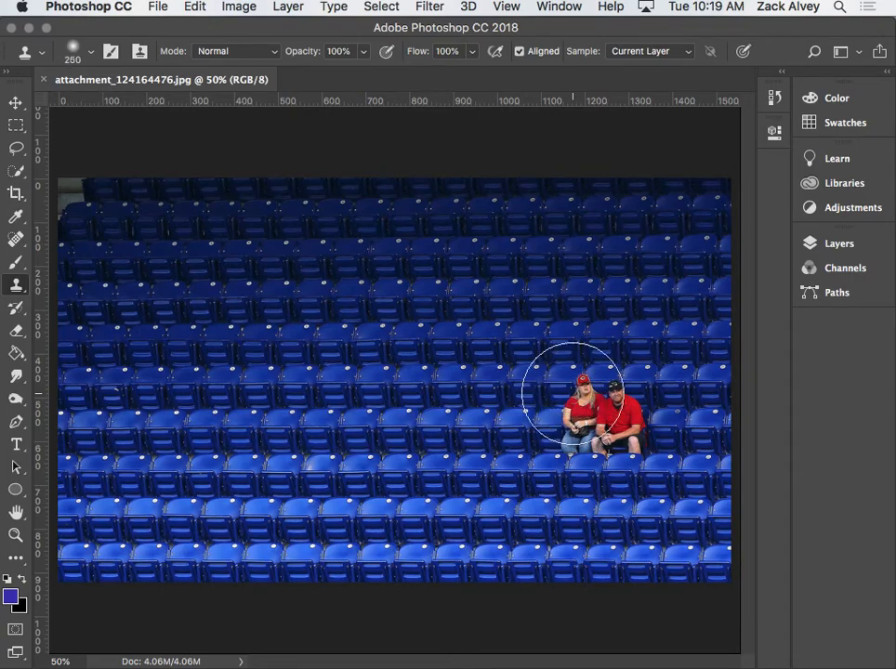
# Step: Reduce the Clone Stamp brush to 100 px and sample the woman's red cap as the clone source
pyautogui.press('[')
pyautogui.press('[')
pyautogui.press('[')
pyautogui.press('[')
pyautogui.press('[')
pyautogui.press('[')
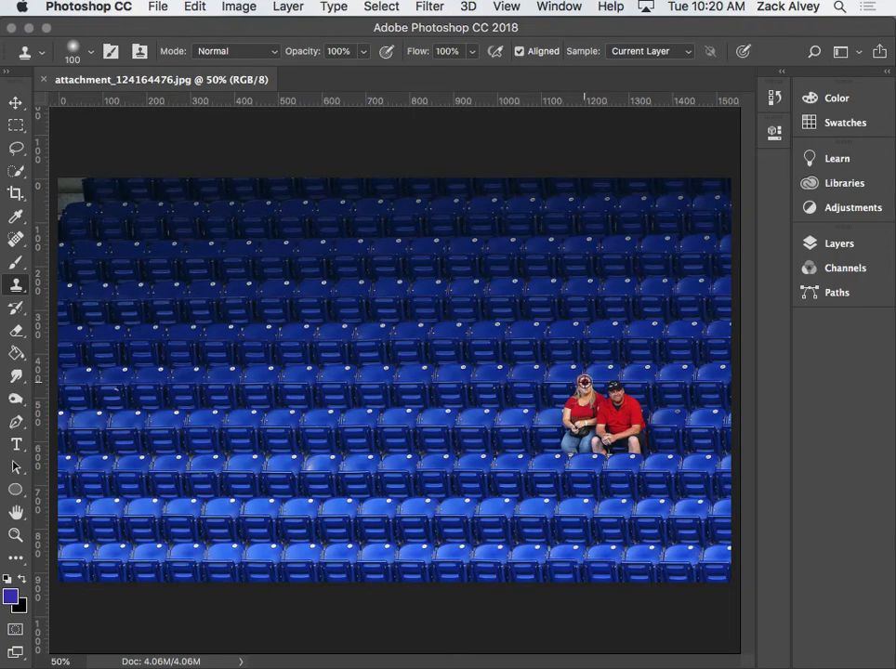
pyautogui.keyDown('alt'); pyautogui.click(582, 381); pyautogui.keyUp('alt')
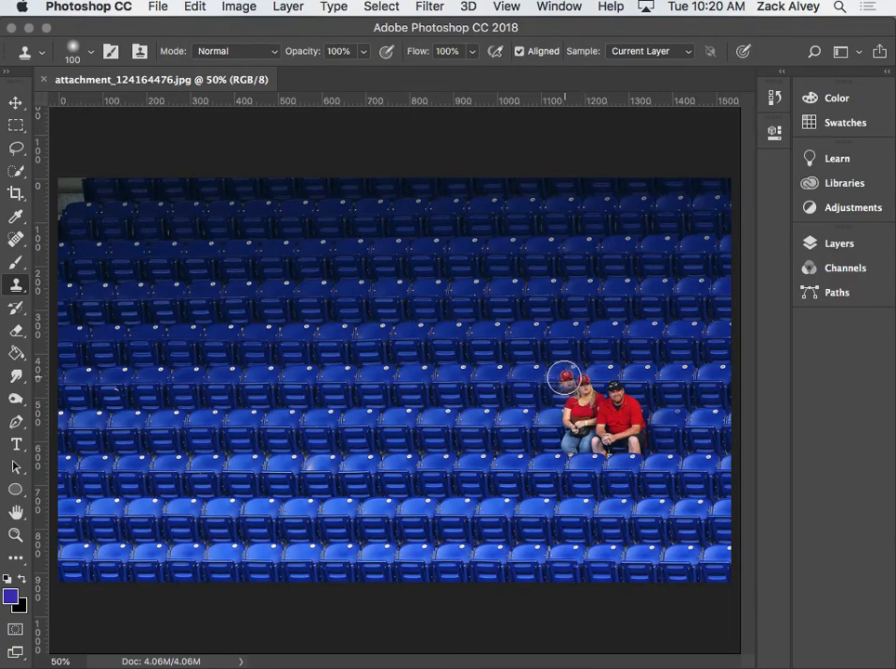
# Step: Enlarge the clone brush to 250 px to preview more of the sampled couple over the empty seats
pyautogui.click(521, 380)
pyautogui.press(']')
pyautogui.press(']')
pyautogui.press(']')
pyautogui.press(']')
pyautogui.press(']')
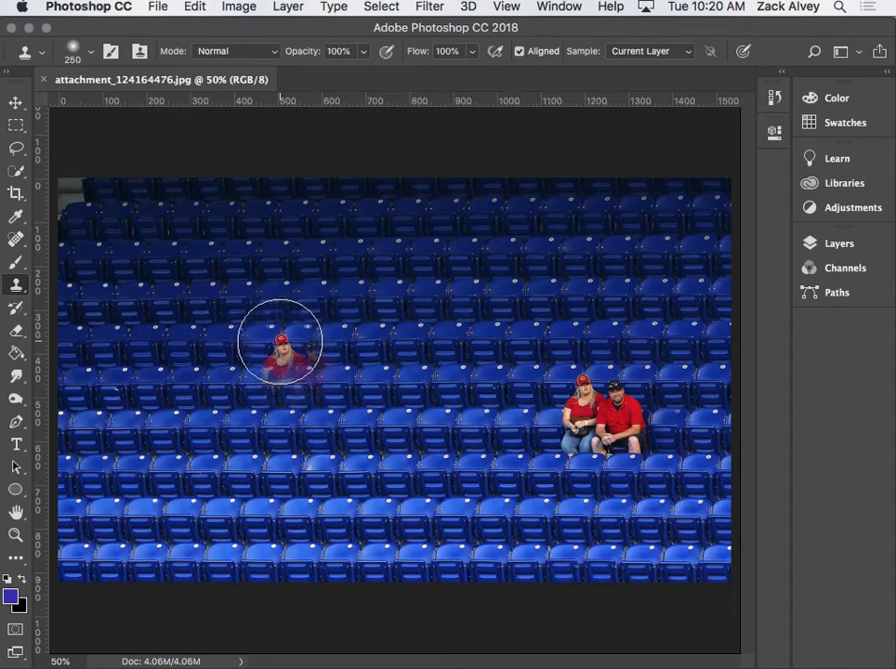
# Step: Set the clone brush to 90 px and paint a copy of the couple into the empty seats in the photo's left half
pyautogui.press('[')
pyautogui.press('[')
pyautogui.press('[')
pyautogui.press('[')
pyautogui.press('[')
pyautogui.press('[')
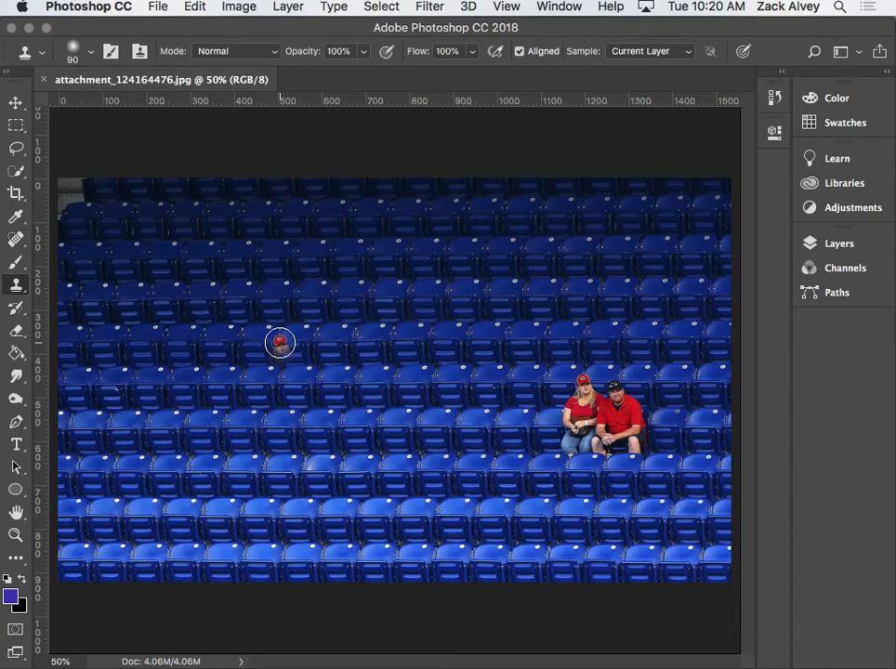
pyautogui.moveTo(280, 343)
pyautogui.mouseDown()
pyautogui.moveTo(331, 353)
pyautogui.moveTo(330, 391)
pyautogui.moveTo(278, 373)
pyautogui.moveTo(279, 354)
pyautogui.moveTo(271, 389)
pyautogui.moveTo(299, 397)
pyautogui.moveTo(282, 392)
pyautogui.moveTo(271, 403)
pyautogui.moveTo(345, 404)
pyautogui.moveTo(325, 395)
pyautogui.moveTo(270, 406)
pyautogui.moveTo(350, 405)
pyautogui.mouseUp()
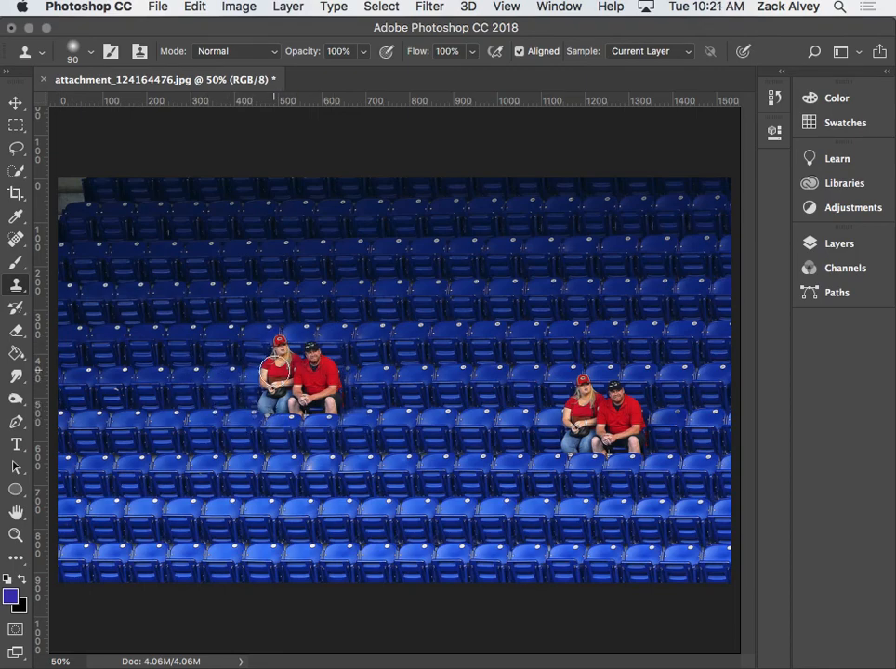
# Step: Restore the seat edges below the cloned couple with the History Brush and touch up their legs with a 45 px Clone Stamp
pyautogui.click(17, 311)
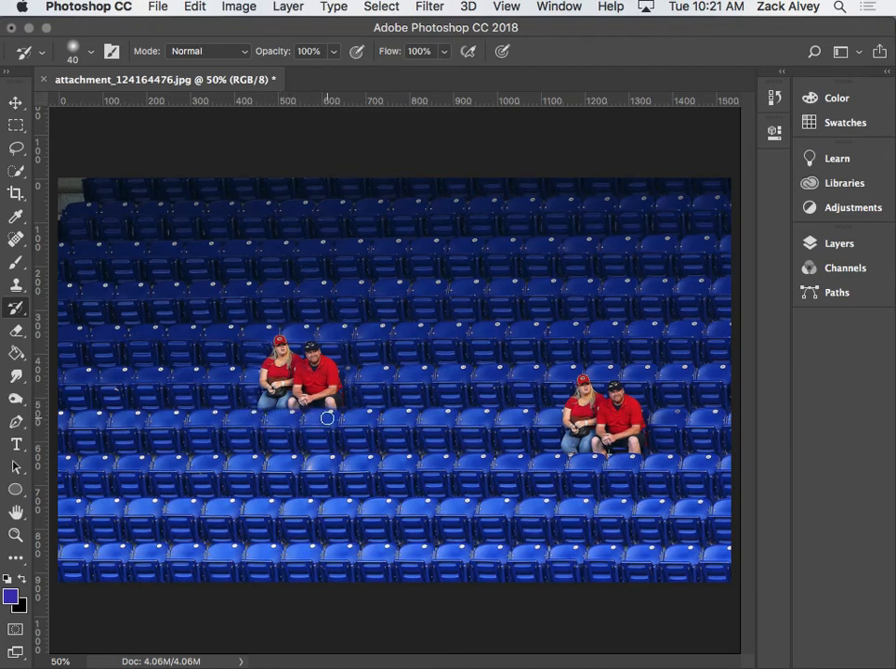
pyautogui.click(20, 288)
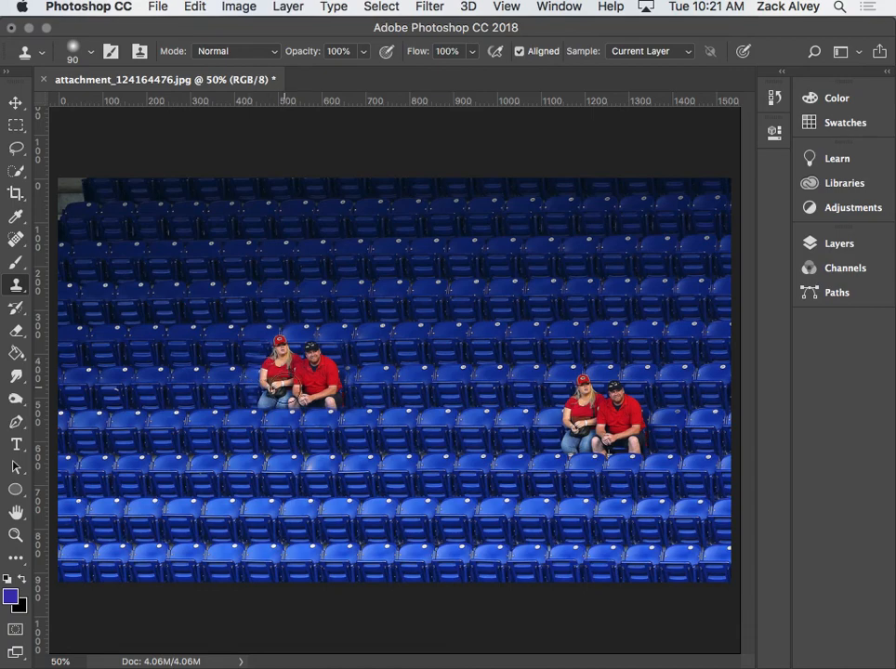
pyautogui.press('[')
pyautogui.press('[')
pyautogui.press('[')
pyautogui.press('[')
pyautogui.press('[')
pyautogui.moveTo(263, 403); pyautogui.dragTo(327, 402)
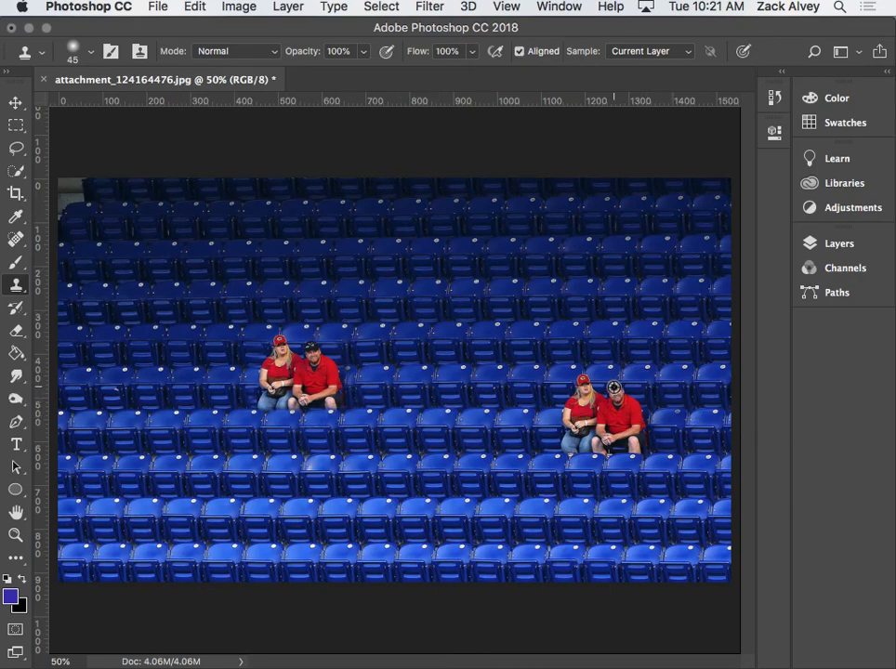
# Step: Sample the original man's cap and clone the couple into the seats two rows above them with a 300 px brush
pyautogui.press(']')
pyautogui.press(']')
pyautogui.press(']')
pyautogui.press(']')
pyautogui.press(']')
pyautogui.press(']')
pyautogui.press(']')
pyautogui.press(']')
pyautogui.press(']')
pyautogui.press(']')
pyautogui.press(']')
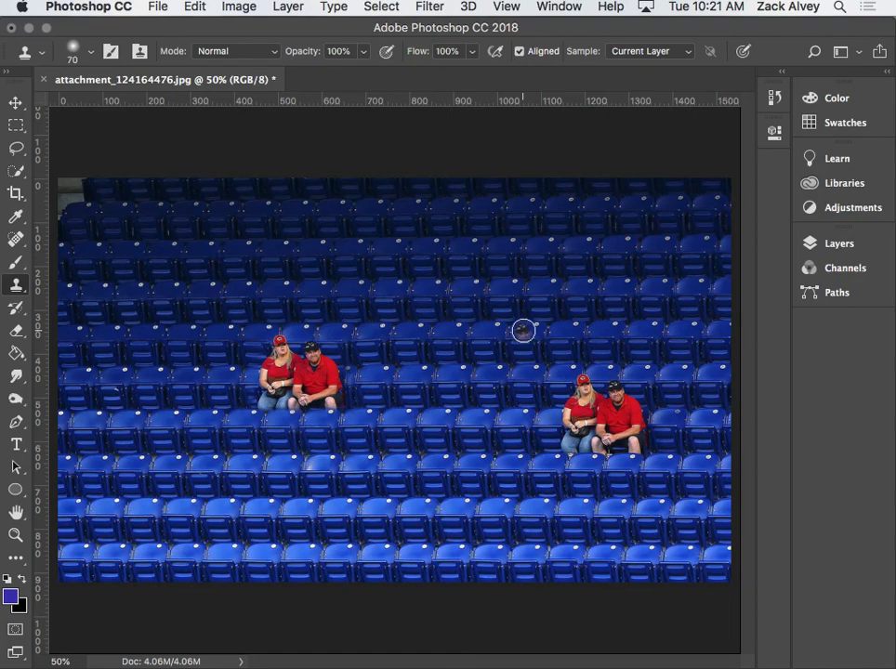
pyautogui.press(']')
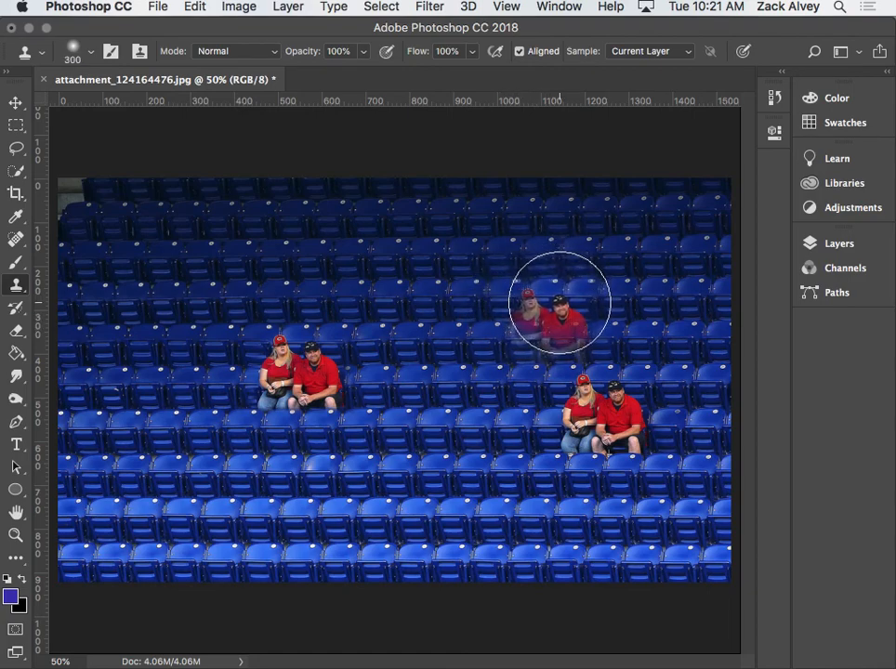
pyautogui.moveTo(559, 300)
pyautogui.mouseDown()
pyautogui.moveTo(561, 322)
pyautogui.moveTo(610, 324)
pyautogui.moveTo(551, 330)
pyautogui.mouseUp()
# Step: Complete the upper copy's bodies with an 80 px clone brush and restore the seat edges at their feet with the History Brush
pyautogui.press('[')
pyautogui.press('[')
pyautogui.press('[')
pyautogui.press('[')
pyautogui.press('[')
pyautogui.press('[')
pyautogui.press('[')
pyautogui.press('[')
pyautogui.moveTo(526, 349)
pyautogui.mouseDown()
pyautogui.moveTo(576, 354)
pyautogui.moveTo(524, 326)
pyautogui.moveTo(522, 348)
pyautogui.moveTo(579, 356)
pyautogui.moveTo(513, 355)
pyautogui.moveTo(564, 341)
pyautogui.moveTo(560, 320)
pyautogui.moveTo(528, 322)
pyautogui.mouseUp()
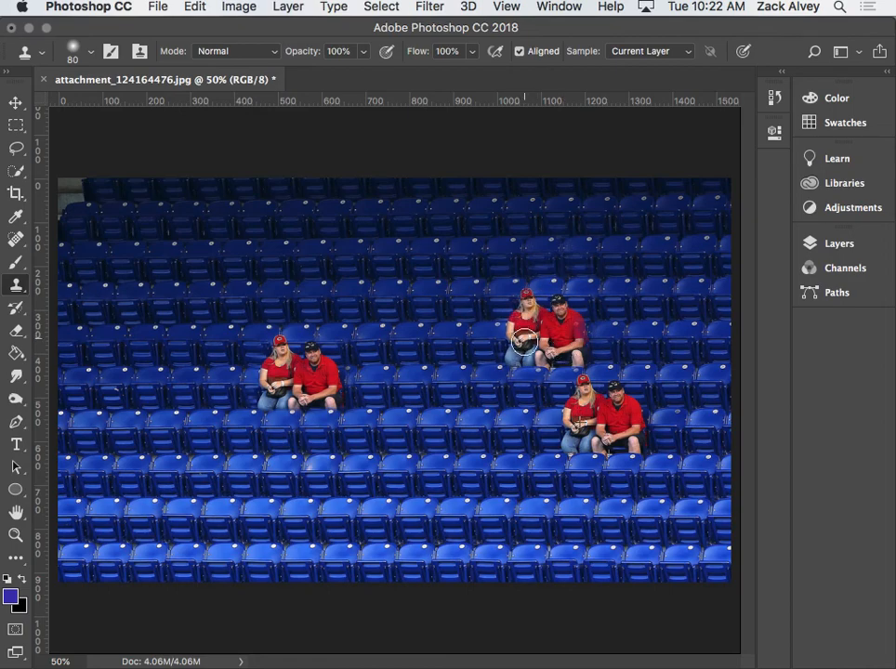
pyautogui.click(15, 308)
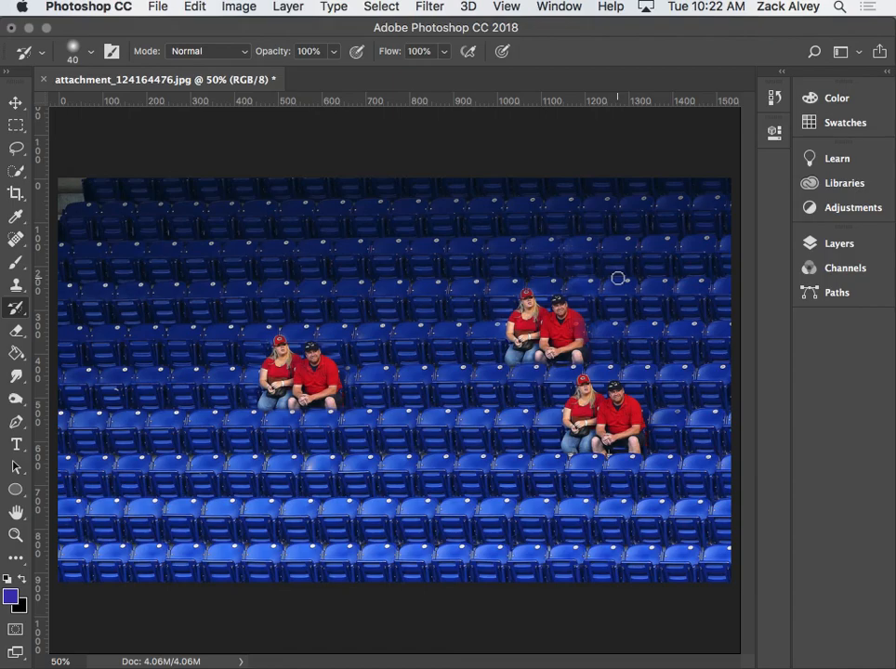
# Step: Open attachment_124164472.jpg from the Downloads folder and view it at 100%
pyautogui.click(158, 6)
pyautogui.click(164, 43)
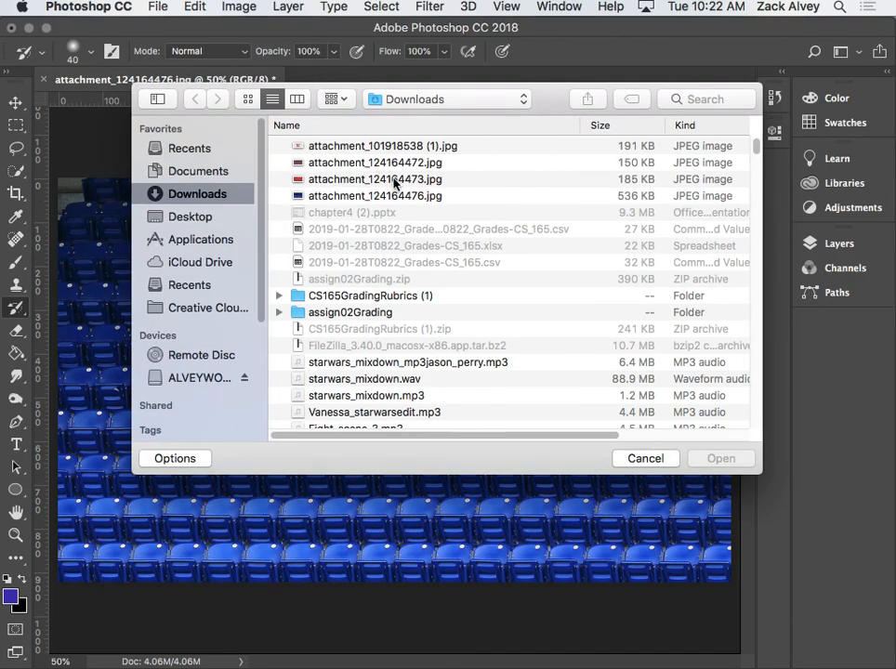
pyautogui.click(379, 165)
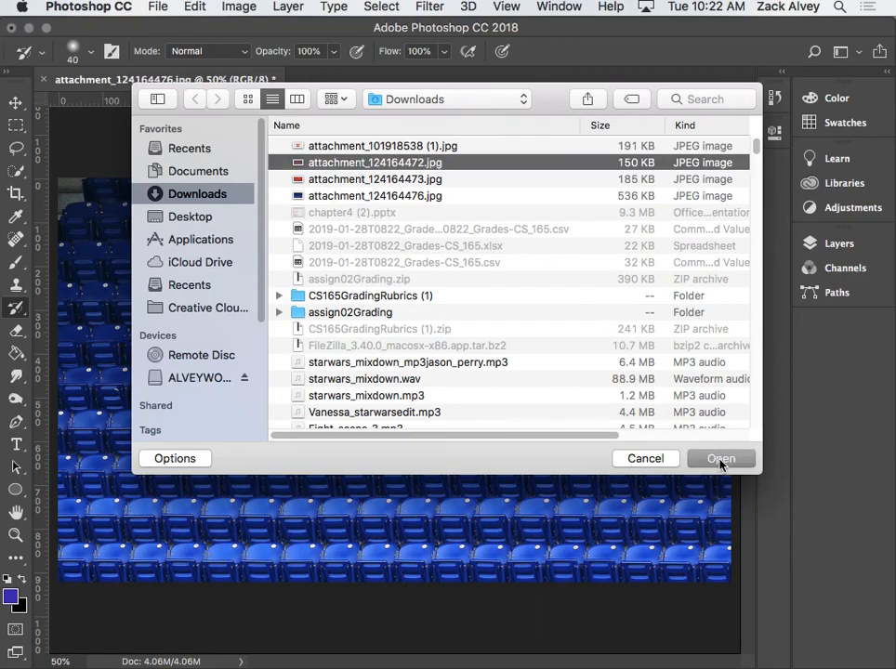
pyautogui.click(720, 459)
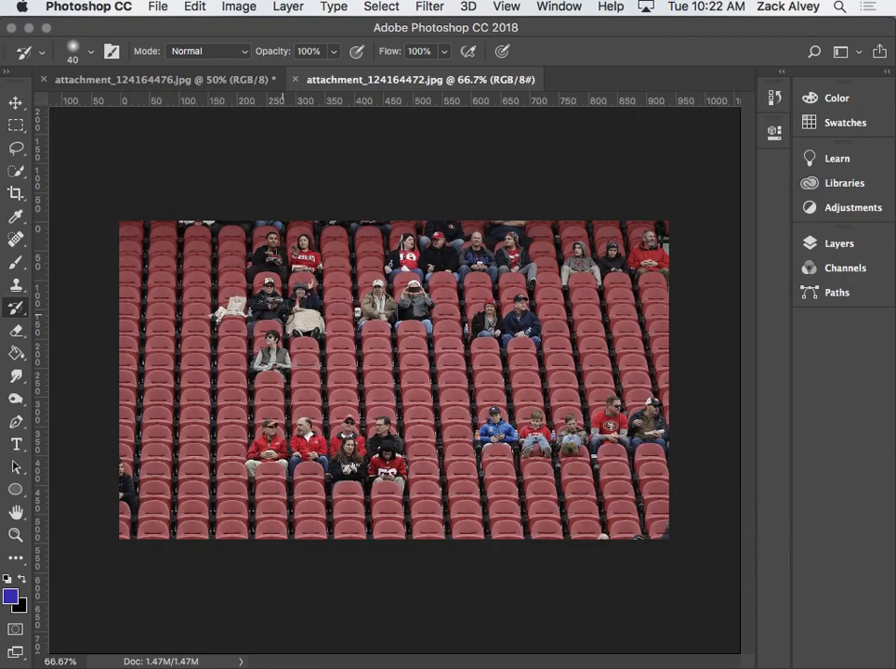
pyautogui.press('super+1')
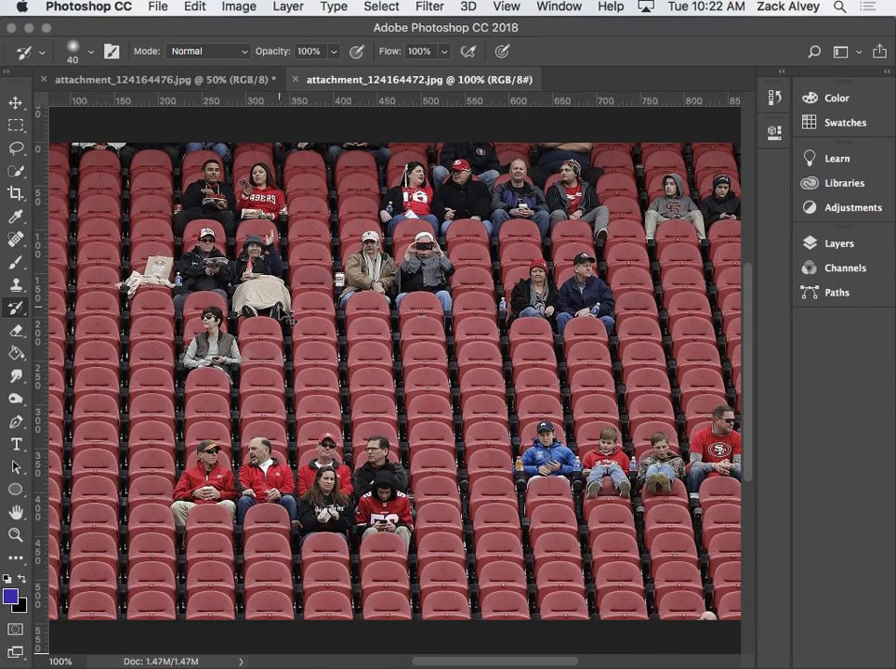
pyautogui.press('super+plus')
pyautogui.press('super+minus')
pyautogui.hscroll(10, 539, 433)
pyautogui.hscroll(-8, 541, 433)
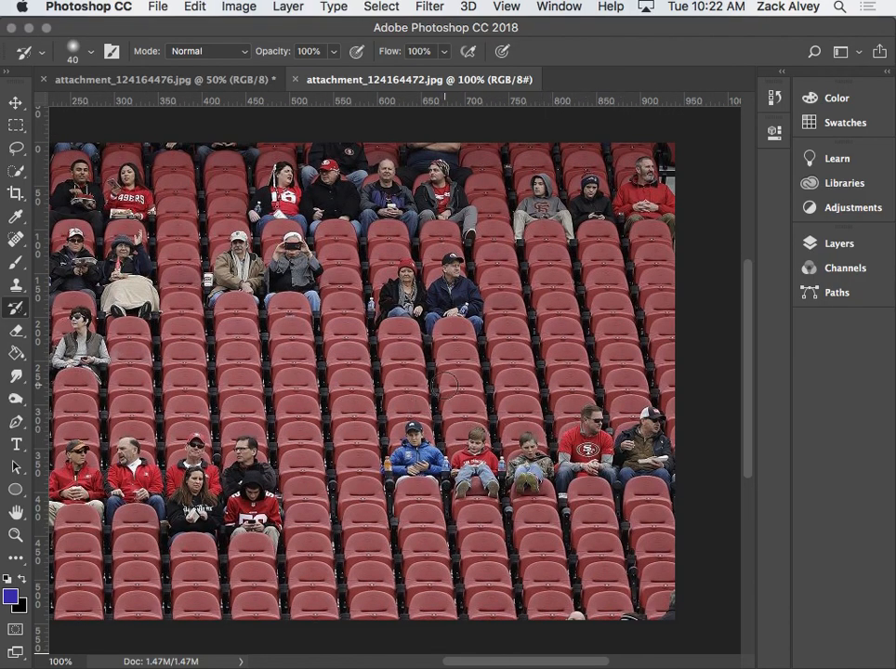
# Step: Sample the child in the camouflage jacket with the Clone Stamp and clone the row of five spectators into the empty seats above them
pyautogui.click(15, 286)
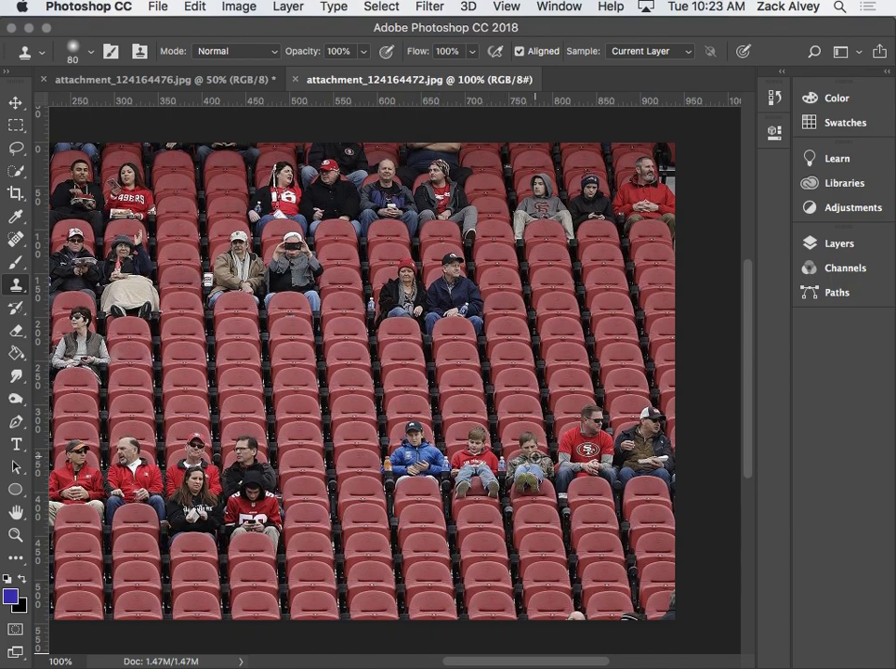
pyautogui.keyDown('alt'); pyautogui.click(528, 447); pyautogui.keyUp('alt')
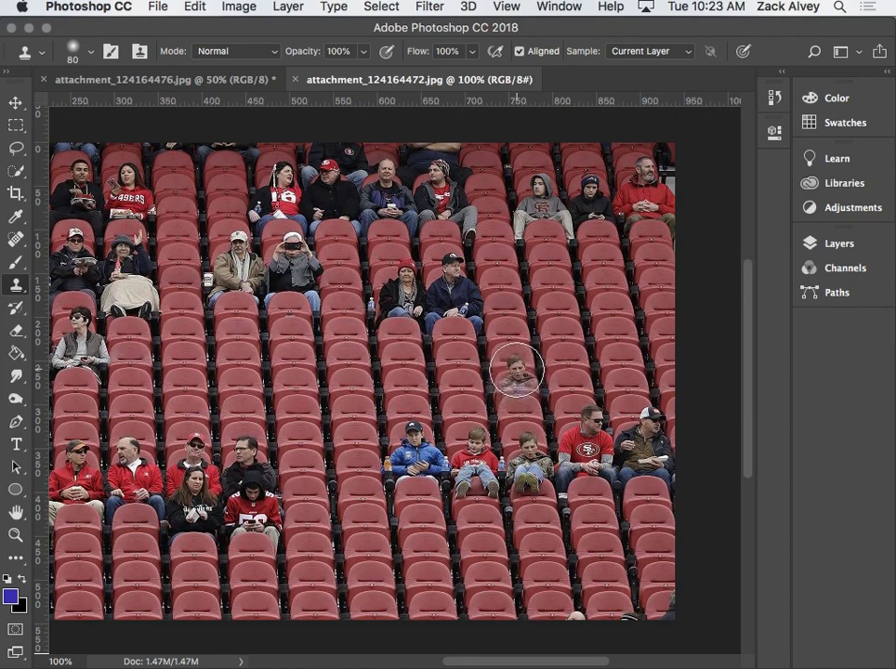
pyautogui.moveTo(514, 371)
pyautogui.mouseDown()
pyautogui.moveTo(451, 372)
pyautogui.moveTo(503, 373)
pyautogui.moveTo(398, 372)
pyautogui.moveTo(461, 371)
pyautogui.mouseUp()
pyautogui.moveTo(524, 376)
pyautogui.mouseDown()
pyautogui.moveTo(609, 370)
pyautogui.moveTo(577, 352)
pyautogui.moveTo(609, 369)
pyautogui.moveTo(639, 370)
pyautogui.mouseUp()
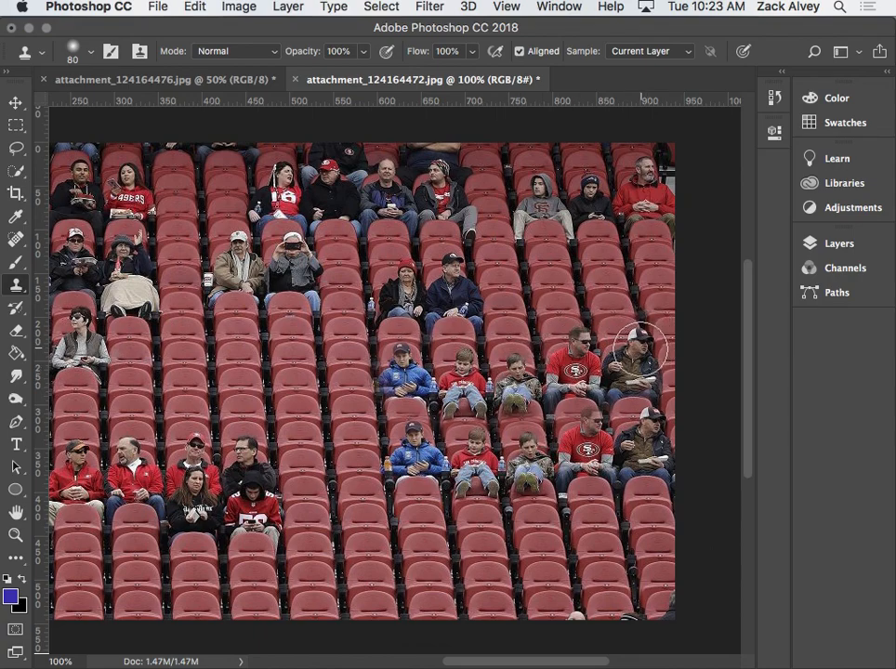
pyautogui.click(16, 306)
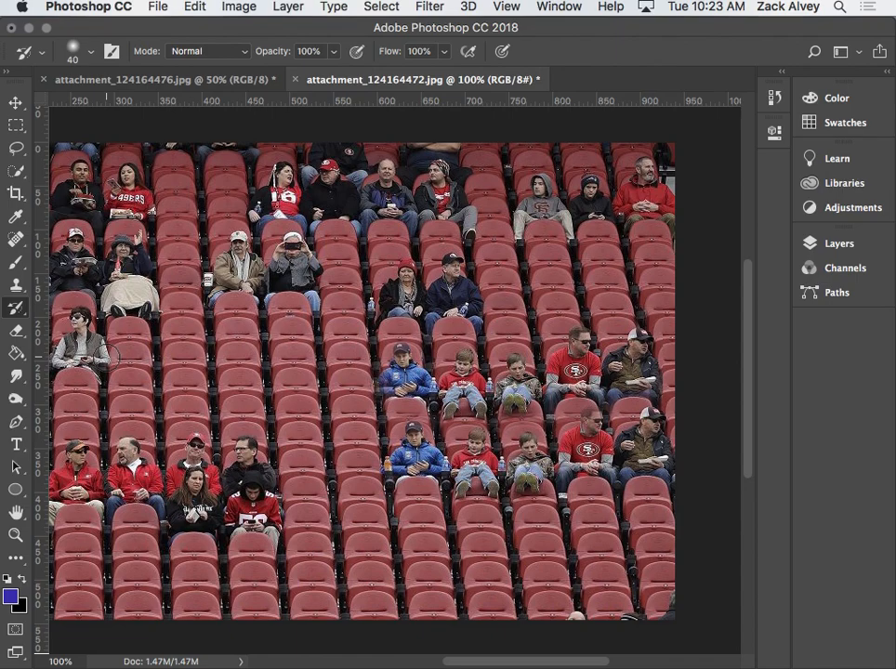
pyautogui.click(16, 285)
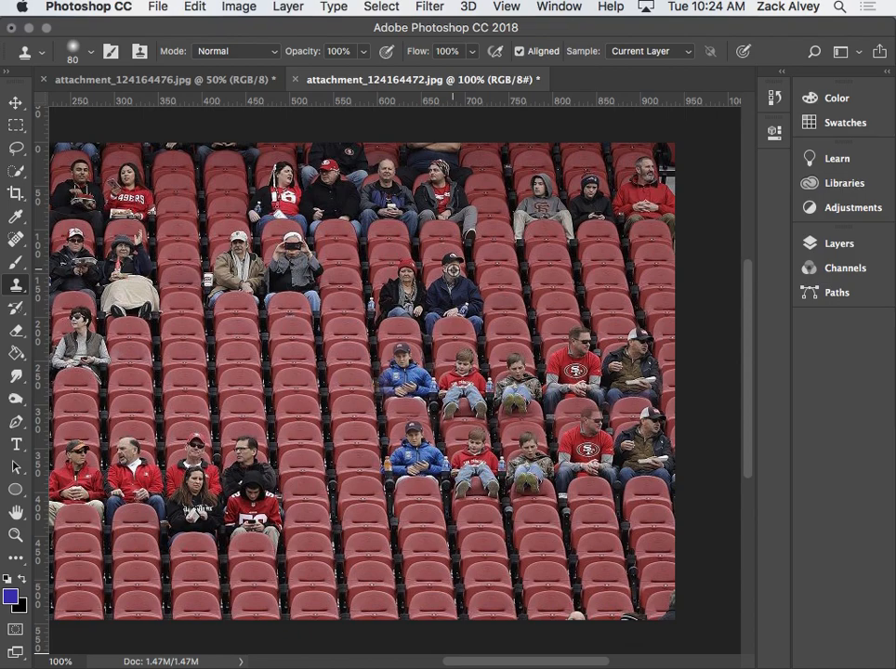
# Step: Return to attachment_124164476.jpg and enlarge the clone brush to 400 px to preview the spectators sampled from the red-seat photo
pyautogui.click(121, 82)
pyautogui.press(']')
pyautogui.press(']')
pyautogui.press(']')
pyautogui.press(']')
pyautogui.press(']')
pyautogui.press(']')
pyautogui.press(']')
pyautogui.press(']')
pyautogui.press(']')
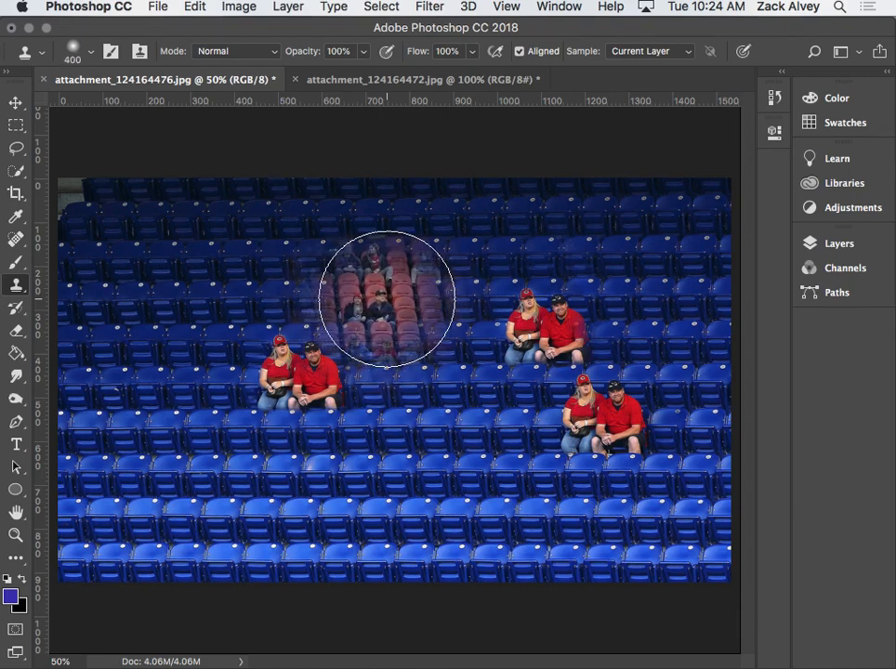
# Step: Clone the dark-jacketed couple and their red seats into the upper blue rows with a 150 px brush, and undo the stroke
pyautogui.press('[')
pyautogui.press('[')
pyautogui.press('[')
pyautogui.press('[')
pyautogui.press('[')
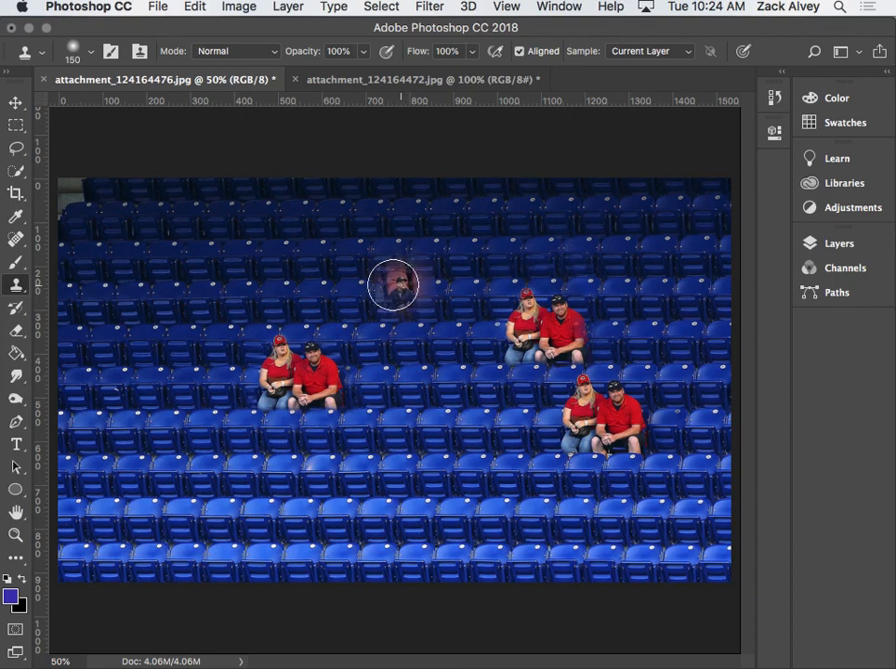
pyautogui.moveTo(387, 284)
pyautogui.mouseDown()
pyautogui.moveTo(419, 282)
pyautogui.moveTo(330, 287)
pyautogui.moveTo(432, 284)
pyautogui.mouseUp()
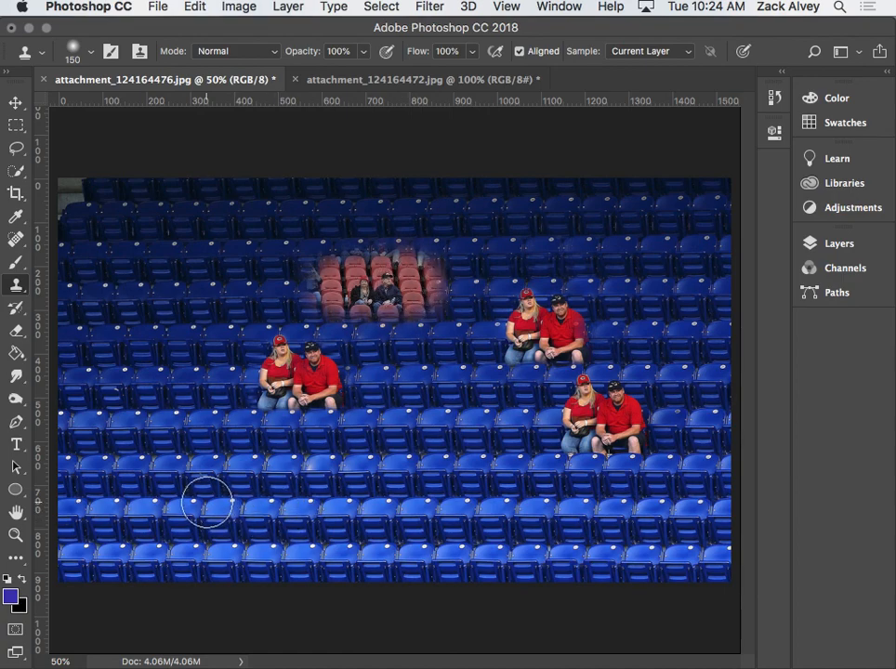
pyautogui.press('super+z')
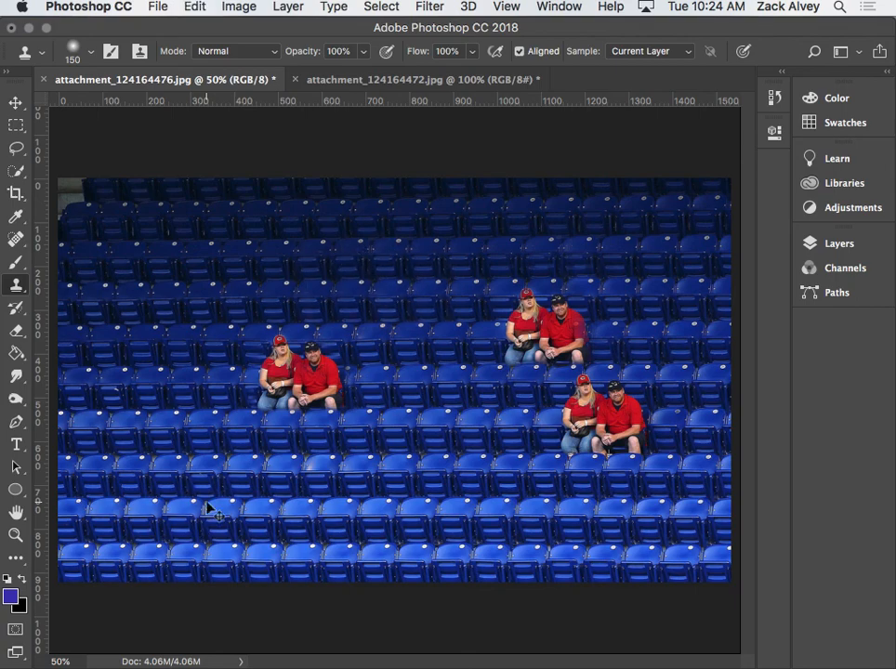